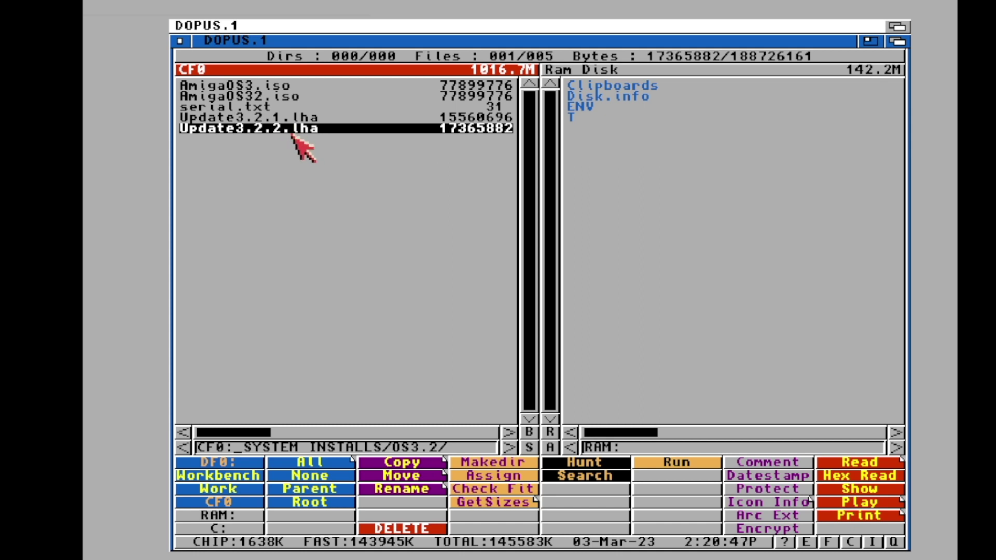
# Extract the Update3.2.2.lha archive from the CF0 pane into the Ram Disk
pyautogui.click(298, 130)
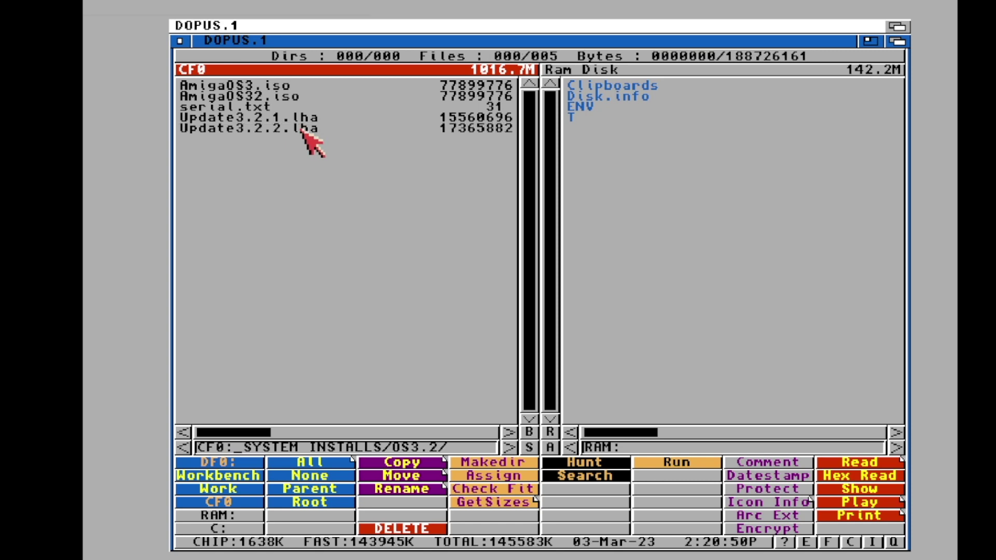
pyautogui.click(280, 128)
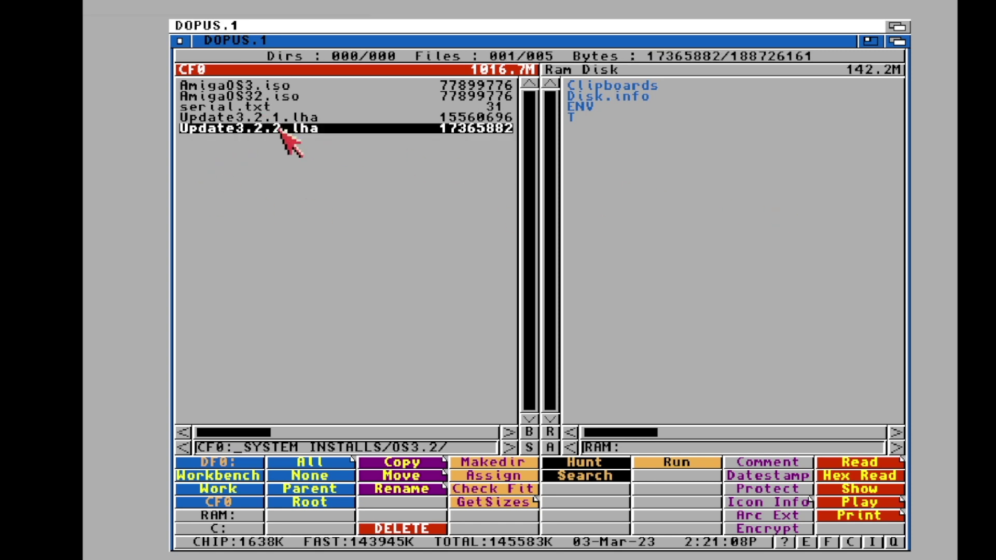
pyautogui.doubleClick(281, 129)
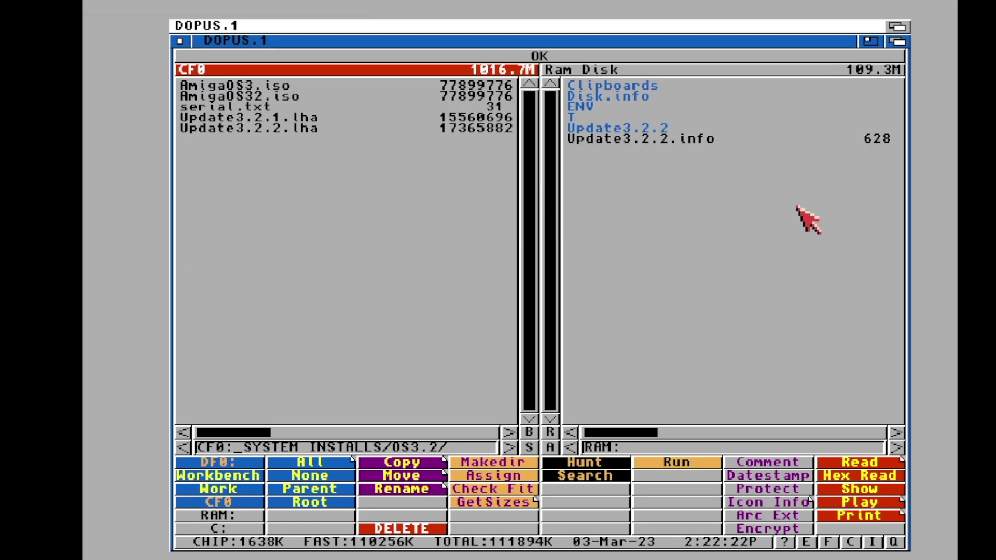
# Activate the Ram Disk listing, then quit Directory Opus and confirm
pyautogui.click(805, 213)
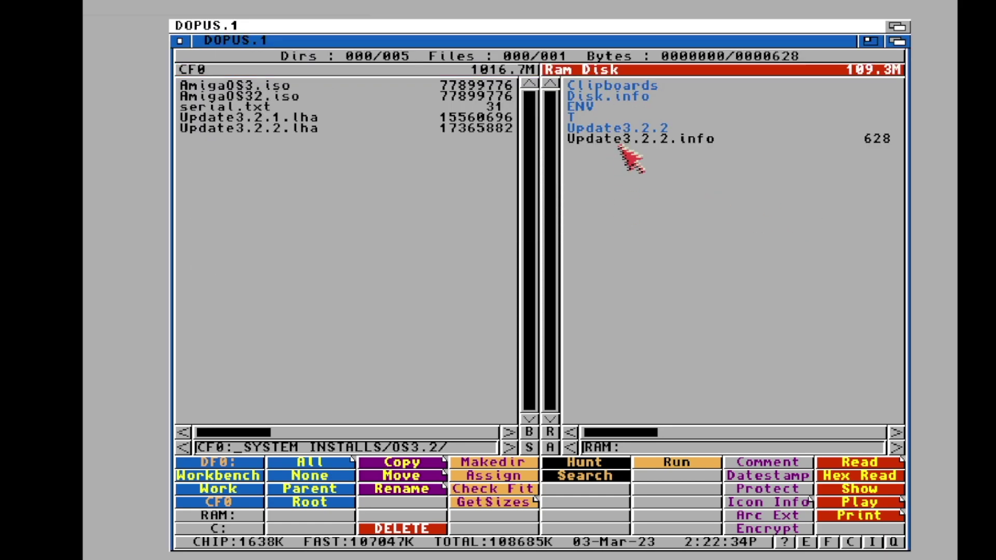
pyautogui.click(180, 41)
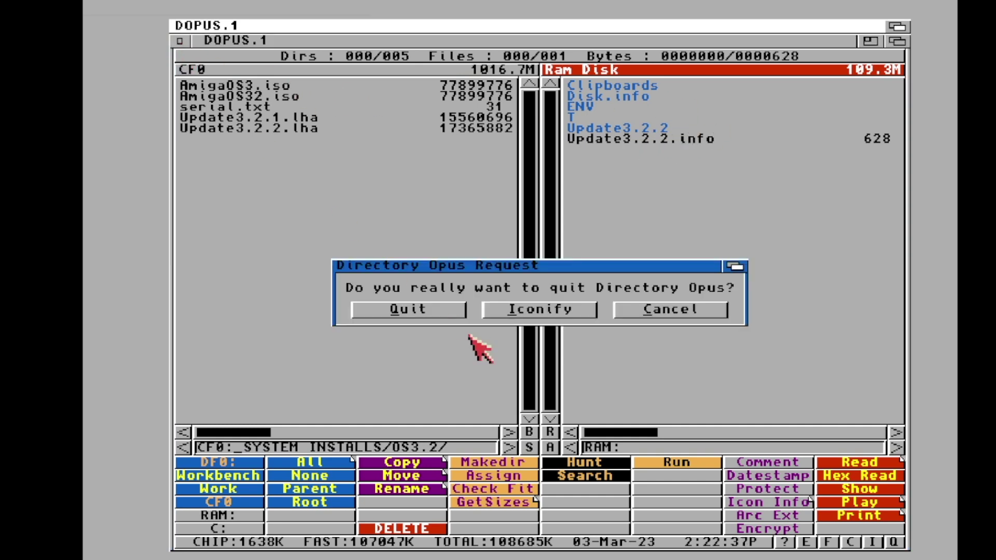
pyautogui.click(433, 310)
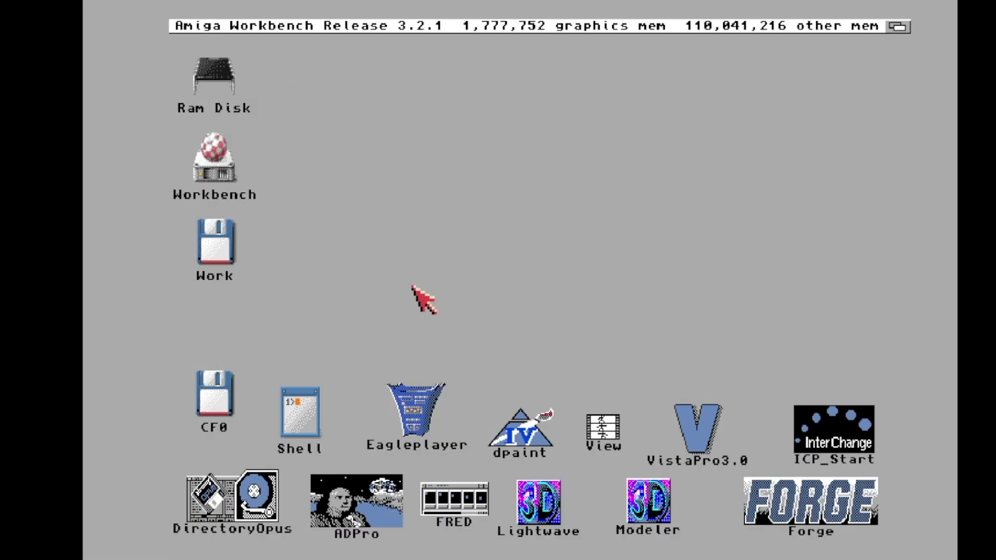
# Open Ram Disk > Update3.2.2, check the empty ROMs drawer, then open the ADFs drawer
pyautogui.doubleClick(242, 98)
pyautogui.doubleClick(264, 91)
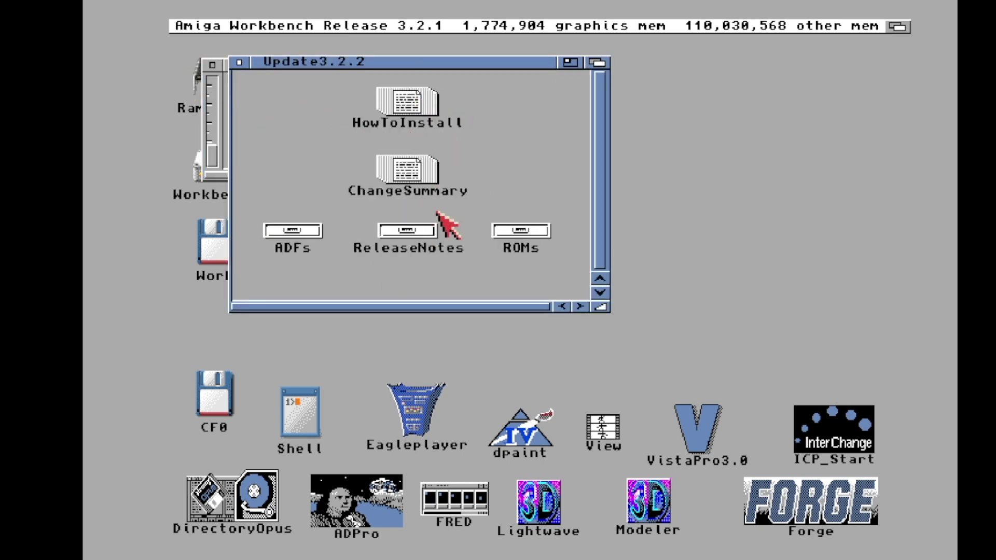
pyautogui.doubleClick(540, 241)
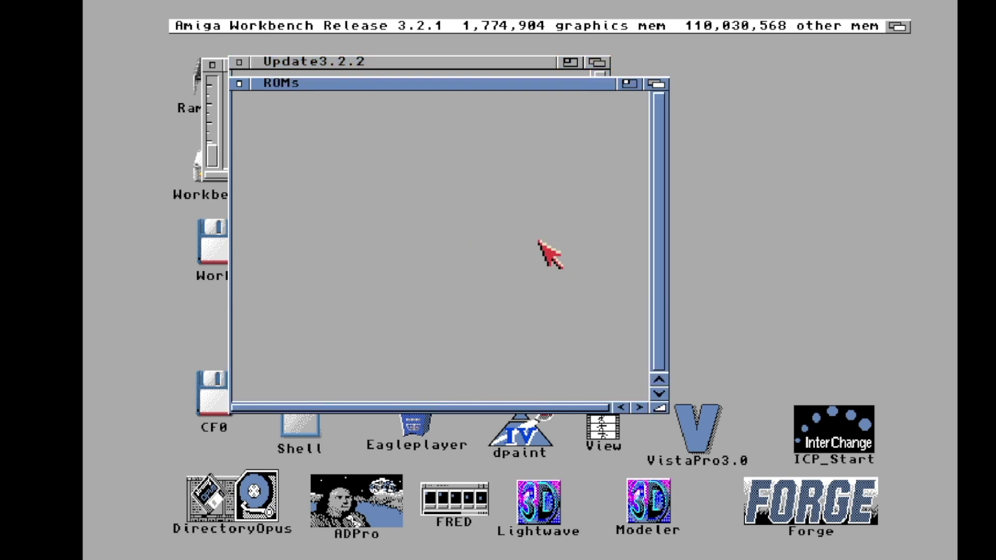
pyautogui.click(239, 82)
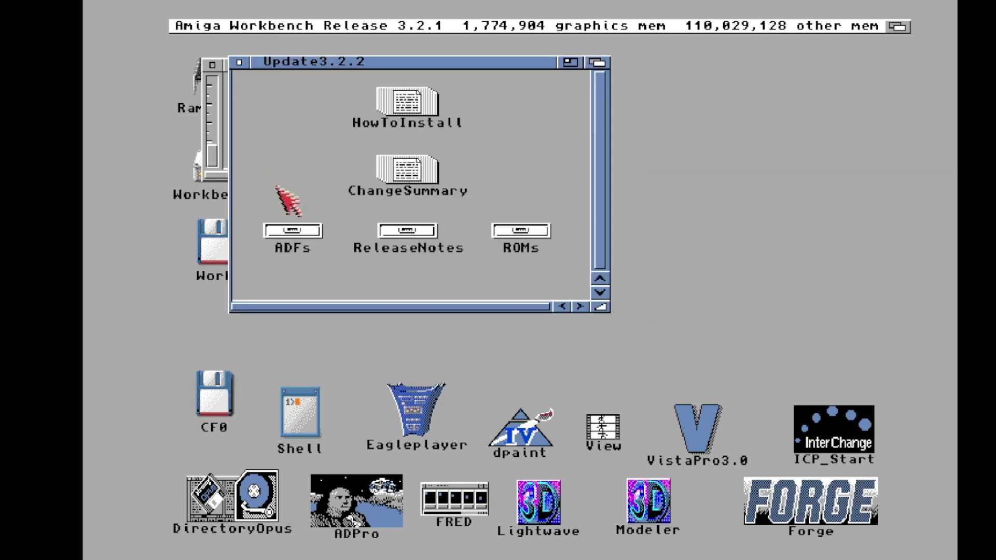
pyautogui.doubleClick(307, 236)
# Set the ADFs drawer window to View by Name
pyautogui.rightClick(327, 26)
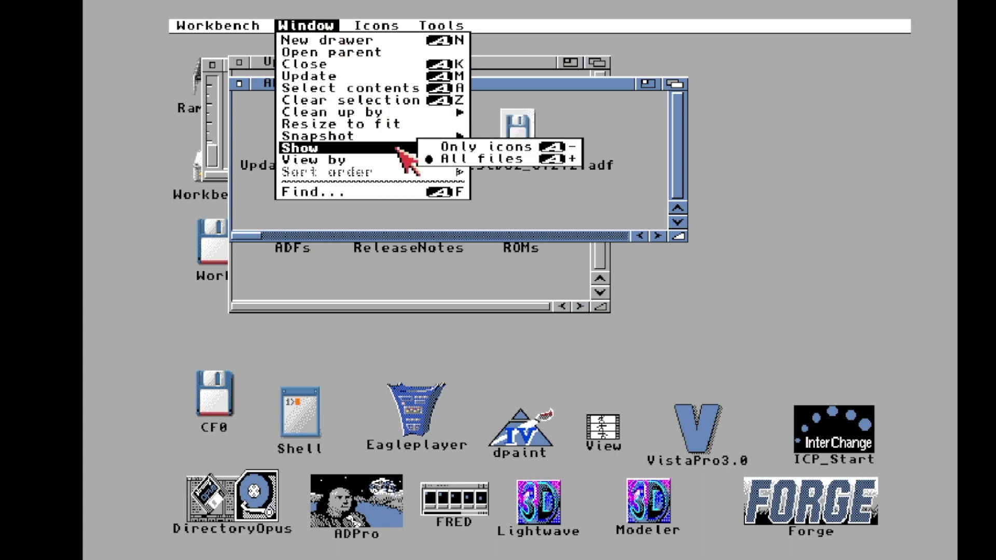
pyautogui.moveTo(398, 155)
pyautogui.rightClick(456, 179)
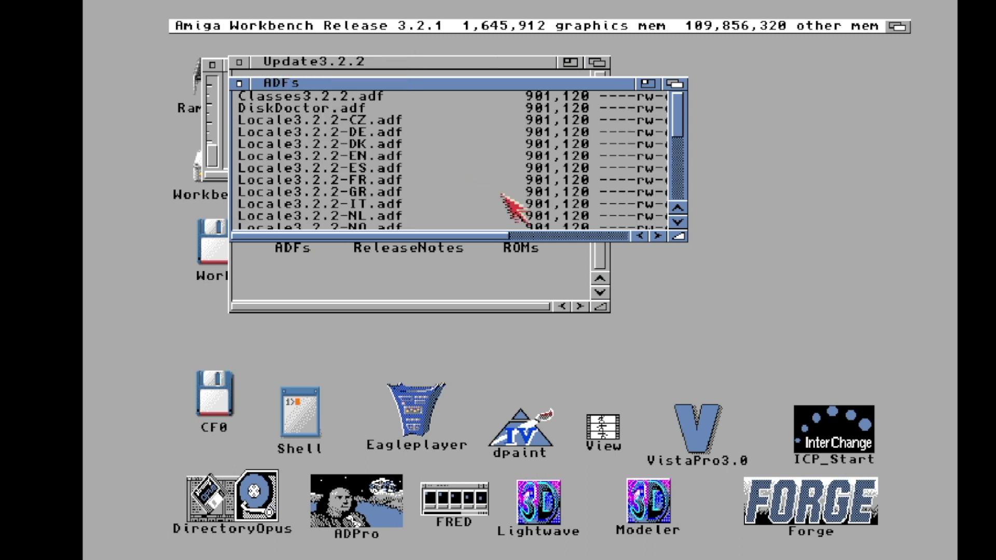
# Enlarge the ADFs window, scroll to the bottom and mount Update3.2.2.adf
pyautogui.moveTo(678, 236); pyautogui.dragTo(723, 407)
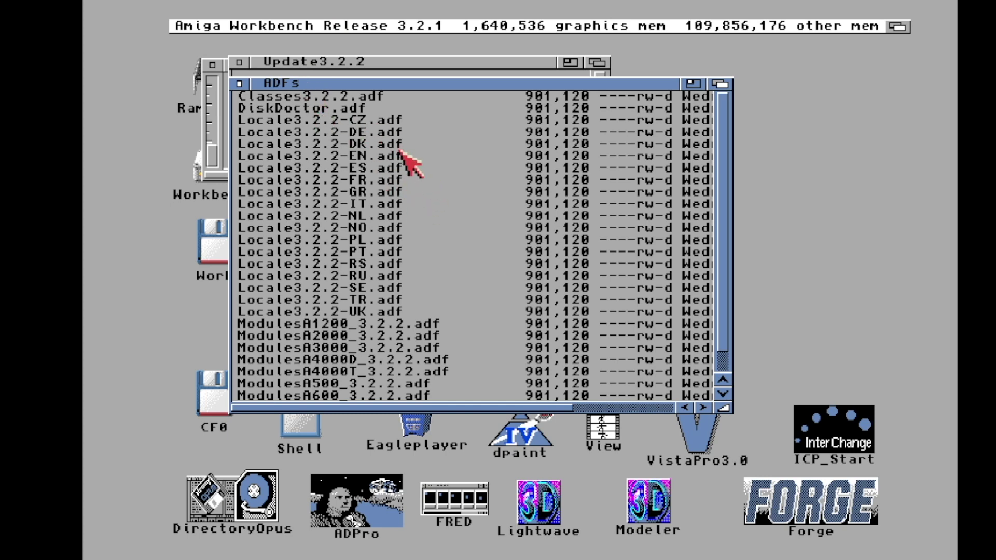
pyautogui.scroll(-3, 440, 169)
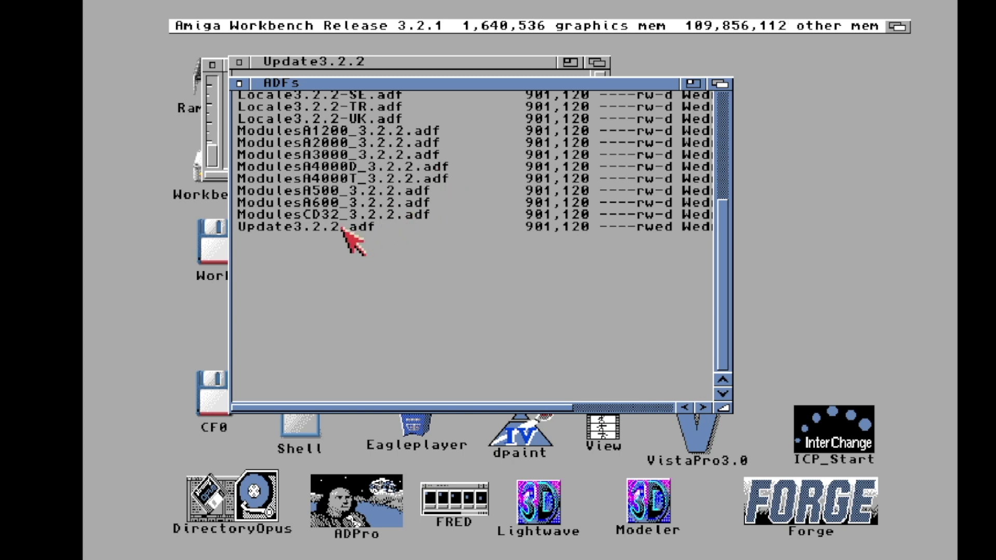
pyautogui.click(344, 227)
pyautogui.doubleClick(220, 305)
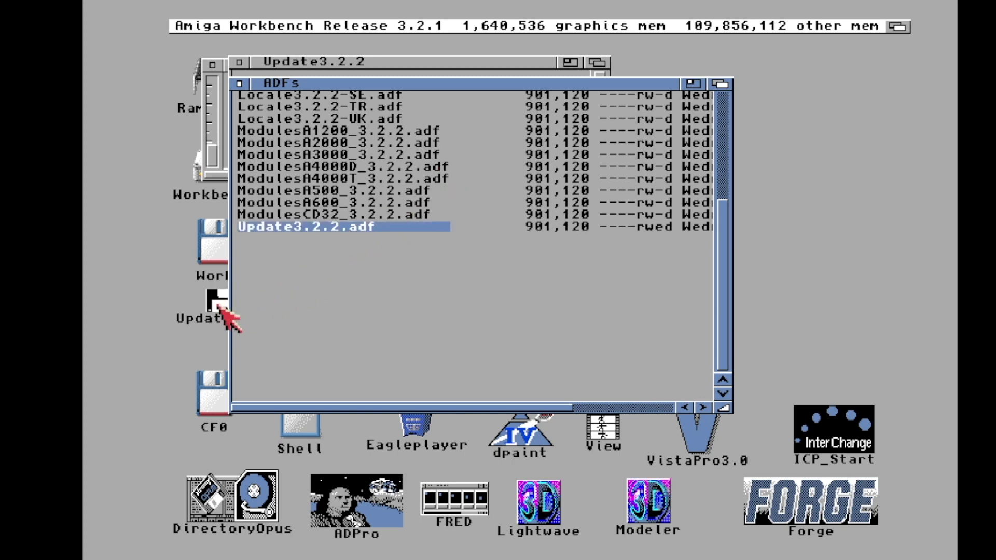
# Launch the English installer from the Install drawer in Intermediate User mode and accept its options
pyautogui.doubleClick(367, 124)
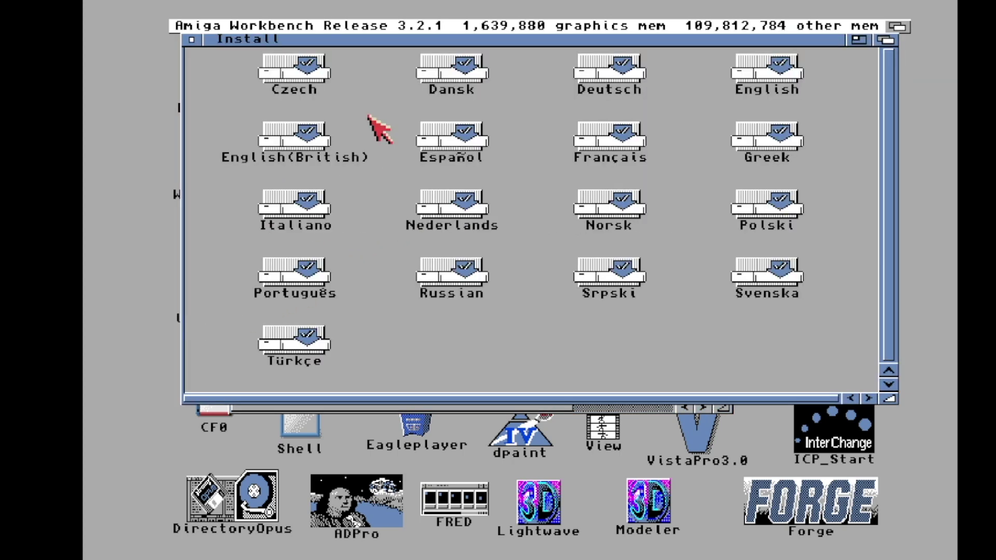
pyautogui.doubleClick(786, 73)
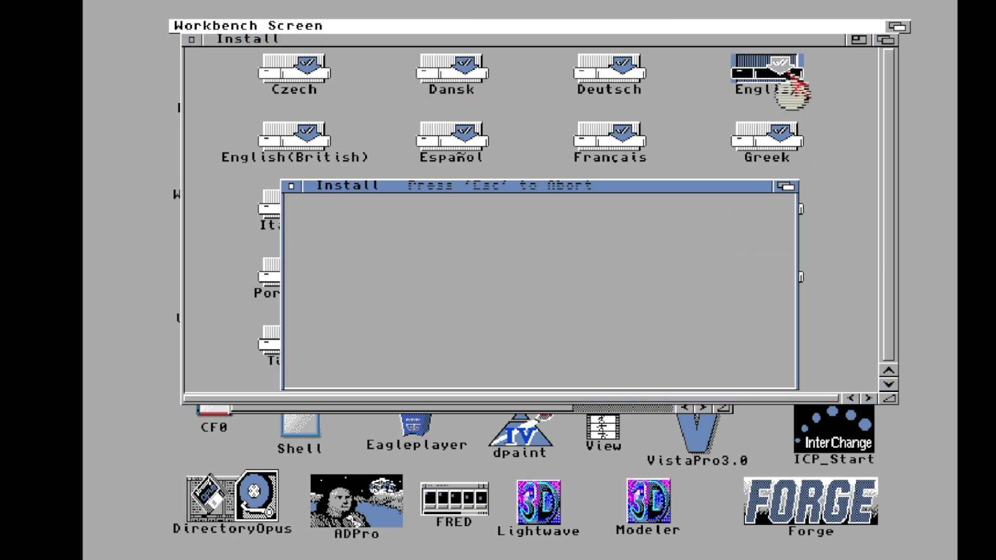
pyautogui.click(474, 373)
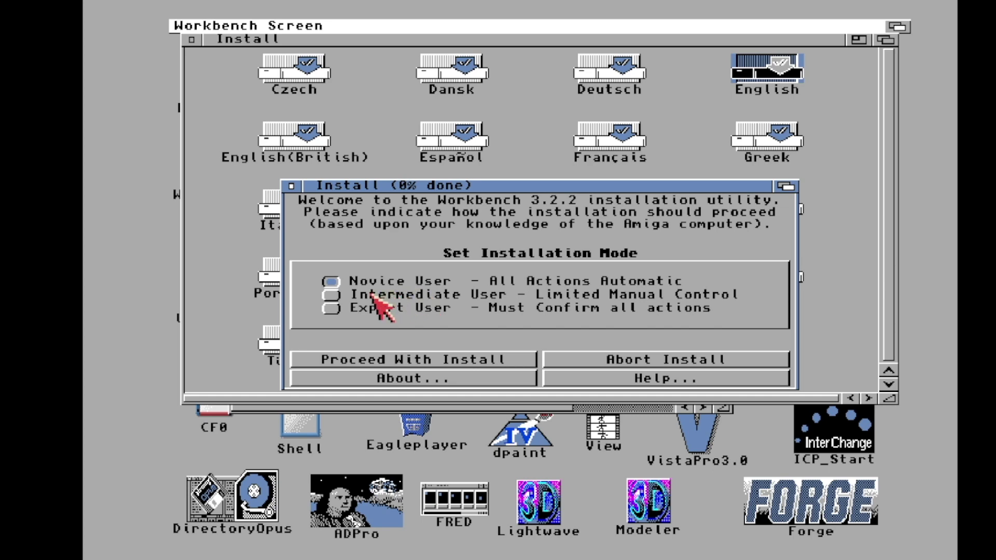
pyautogui.click(332, 295)
pyautogui.click(388, 357)
pyautogui.click(390, 359)
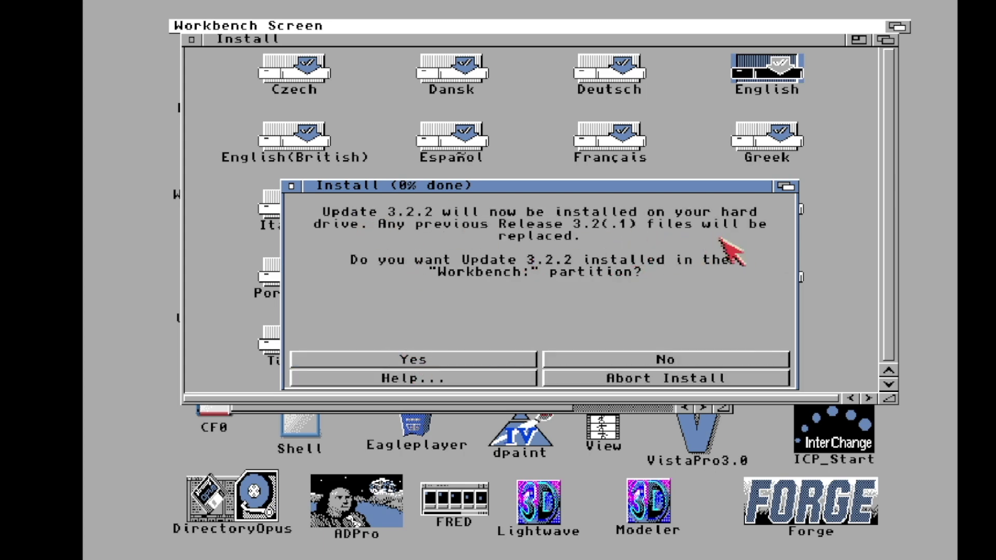
# Install onto Workbench with English only, old Startup-Sequence moved, A4000 Desktop model, then reboot
pyautogui.click(445, 360)
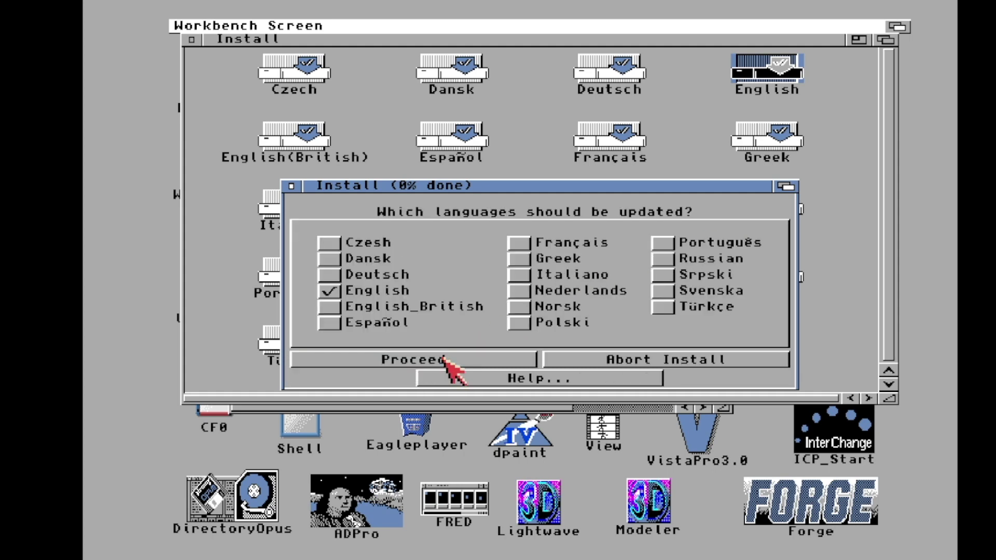
pyautogui.click(410, 359)
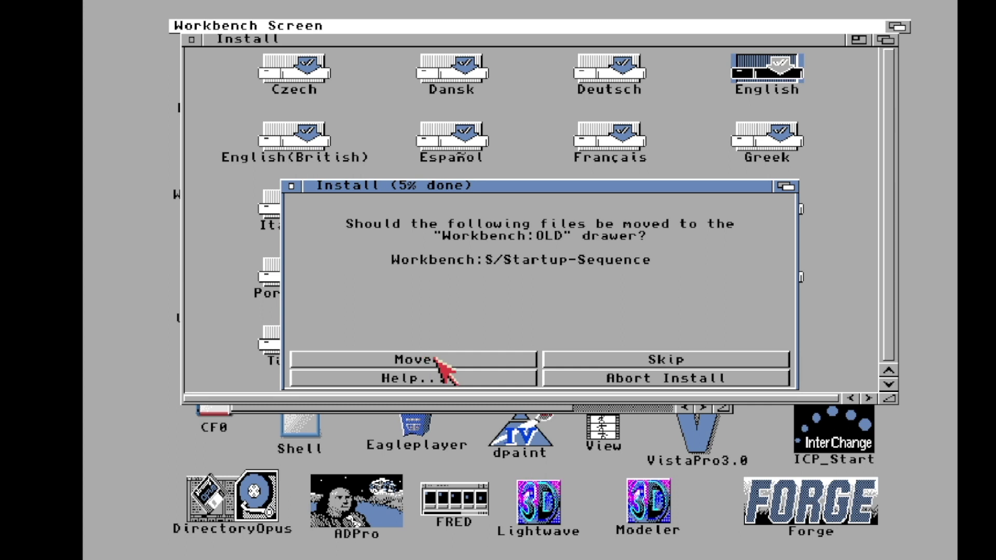
pyautogui.click(438, 361)
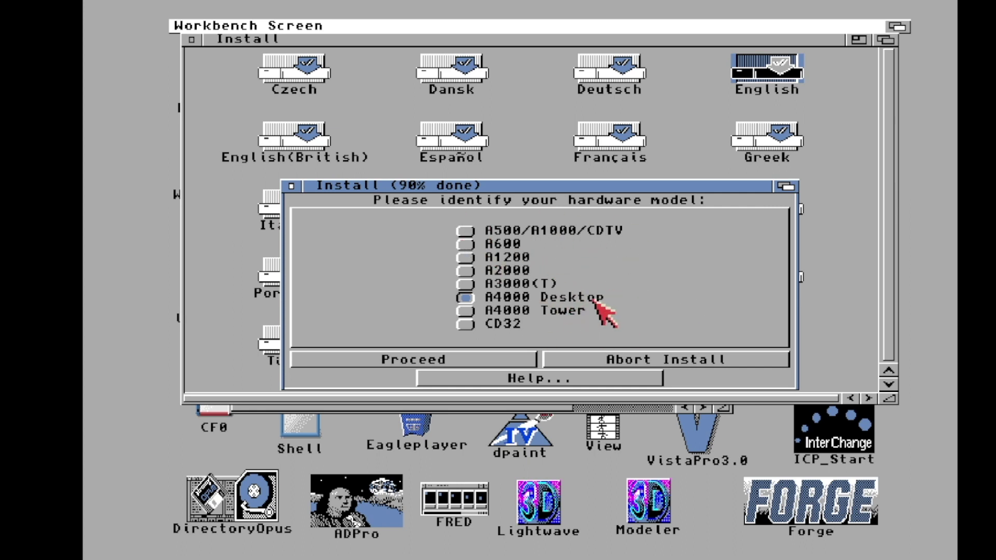
pyautogui.click(463, 361)
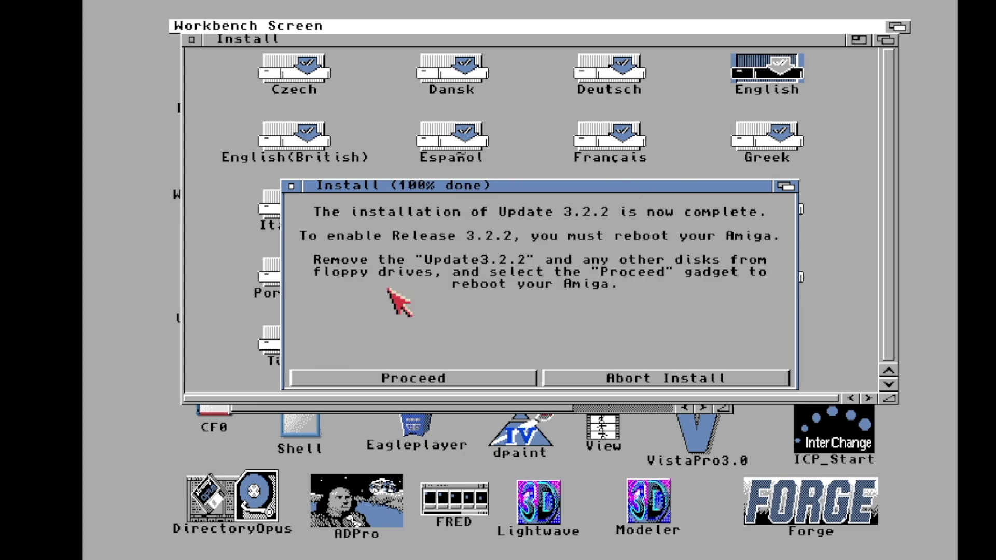
pyautogui.click(440, 382)
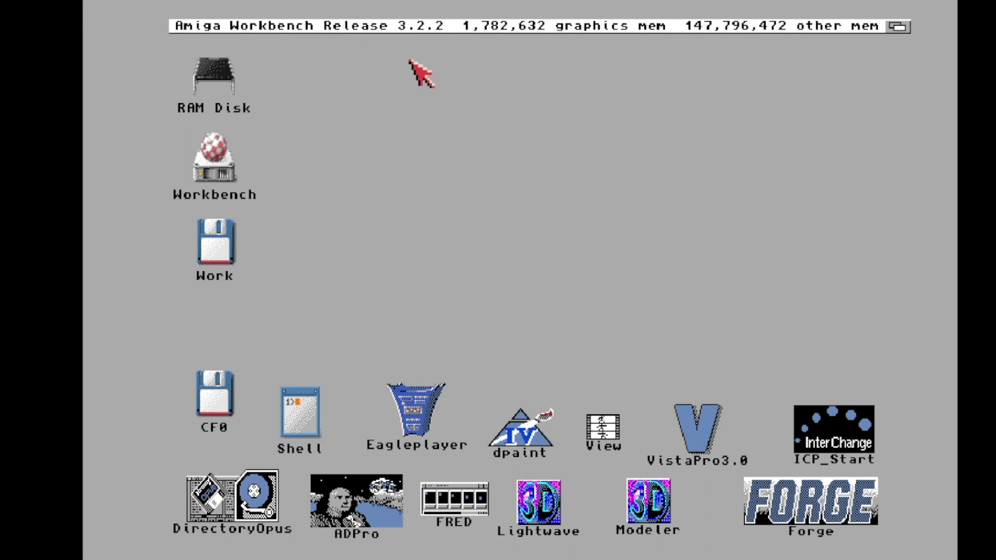
# Open the Workbench volume's Tools drawer and launch ShowConfig to check the system setup
pyautogui.click(218, 162)
pyautogui.doubleClick(217, 162)
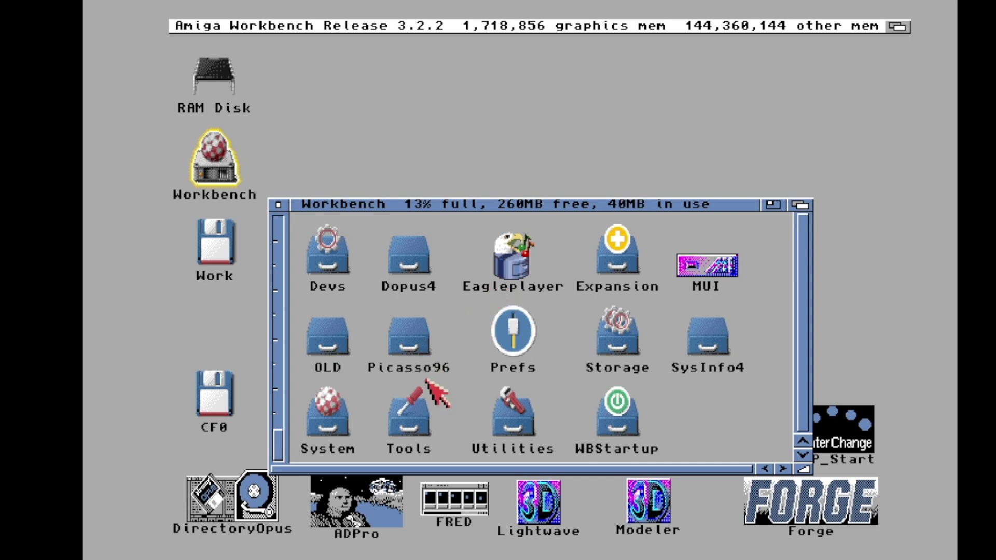
pyautogui.doubleClick(498, 423)
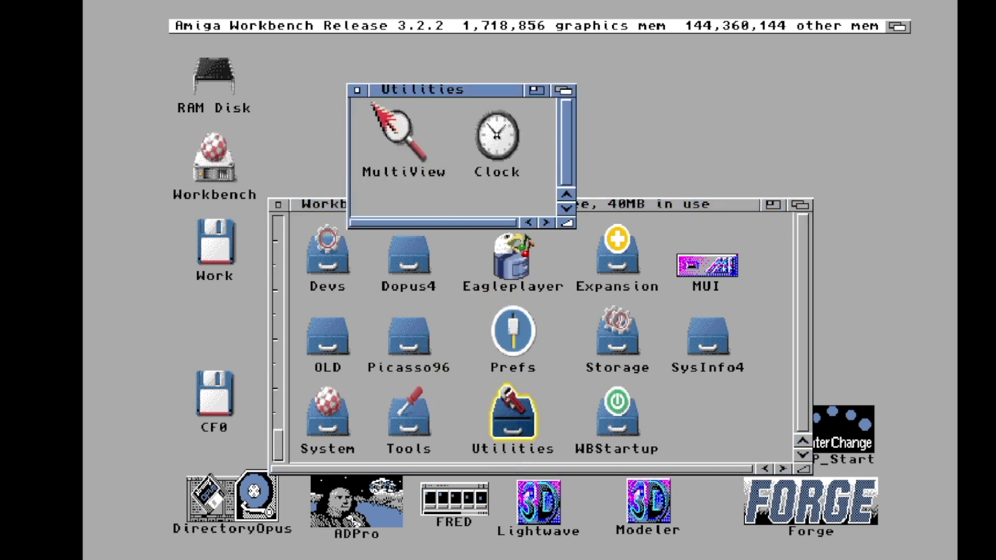
pyautogui.click(357, 90)
pyautogui.doubleClick(434, 438)
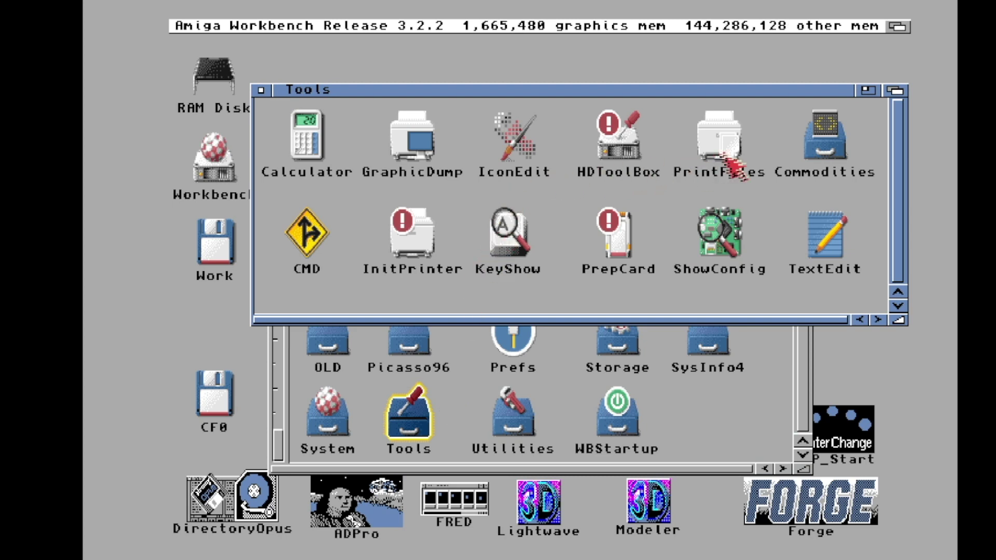
pyautogui.doubleClick(713, 234)
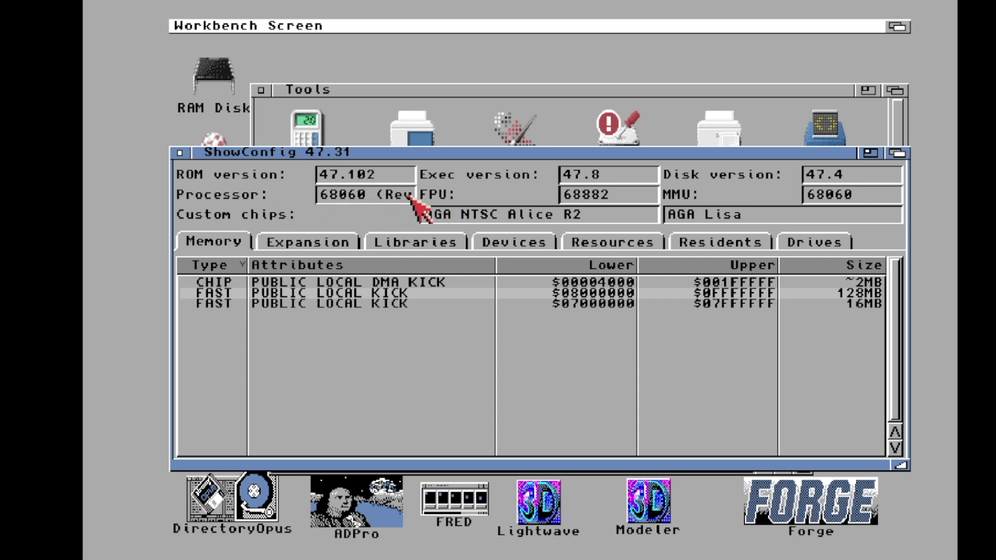
pyautogui.moveTo(412, 152); pyautogui.dragTo(333, 138)
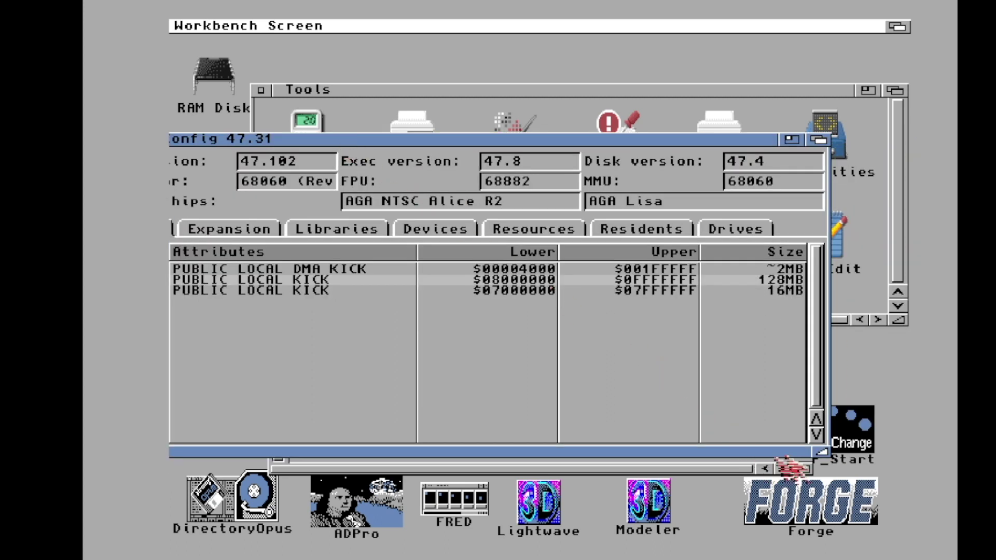
pyautogui.moveTo(818, 449); pyautogui.dragTo(814, 511)
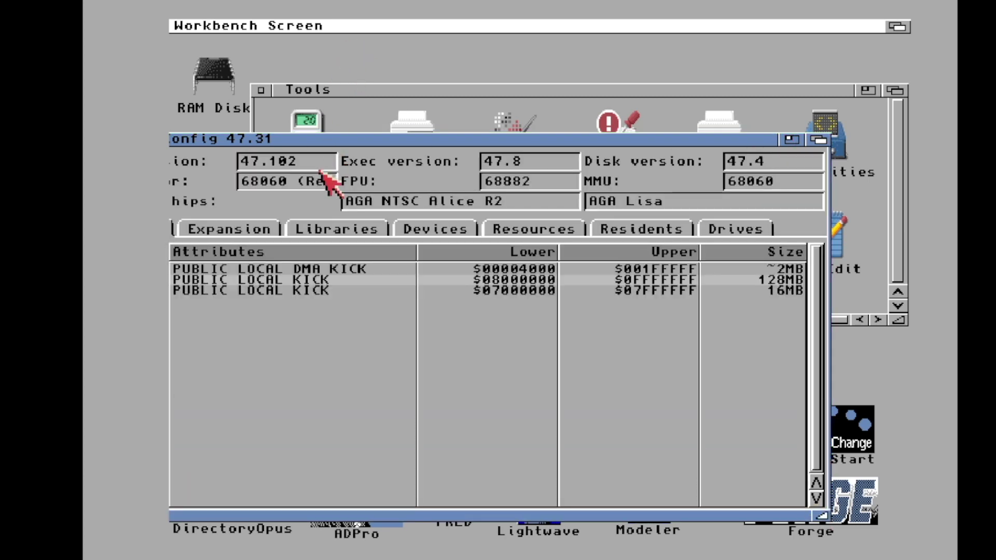
pyautogui.moveTo(319, 139); pyautogui.dragTo(394, 132)
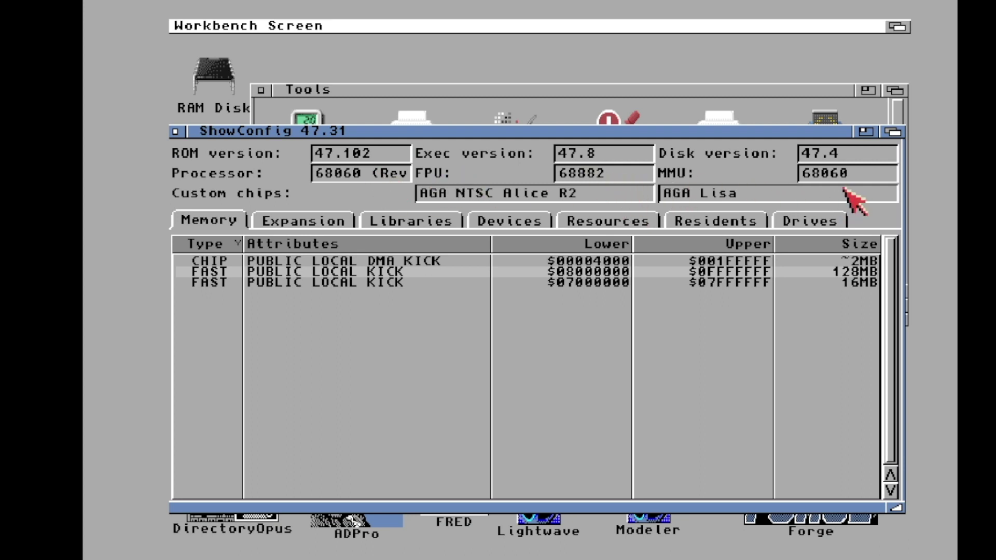
pyautogui.click(328, 222)
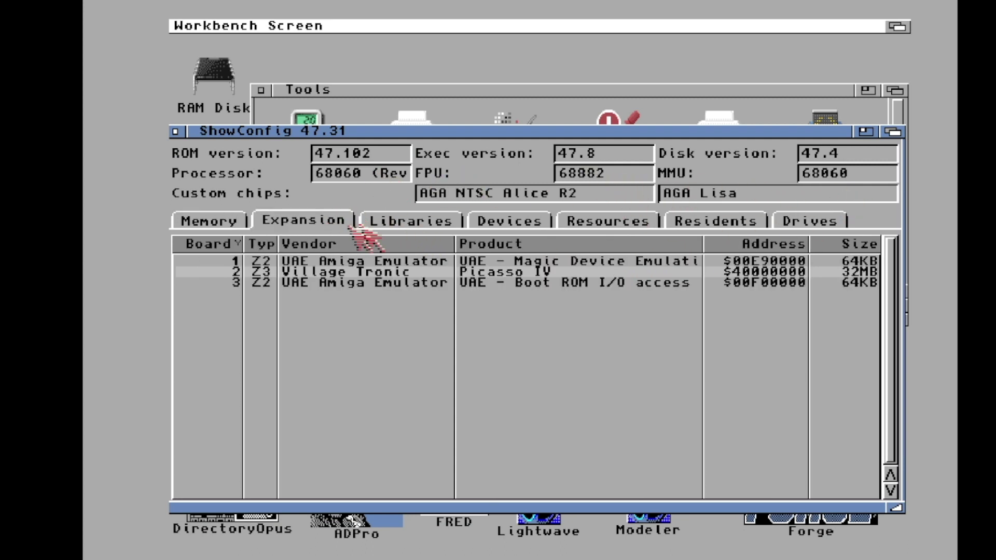
pyautogui.click(418, 220)
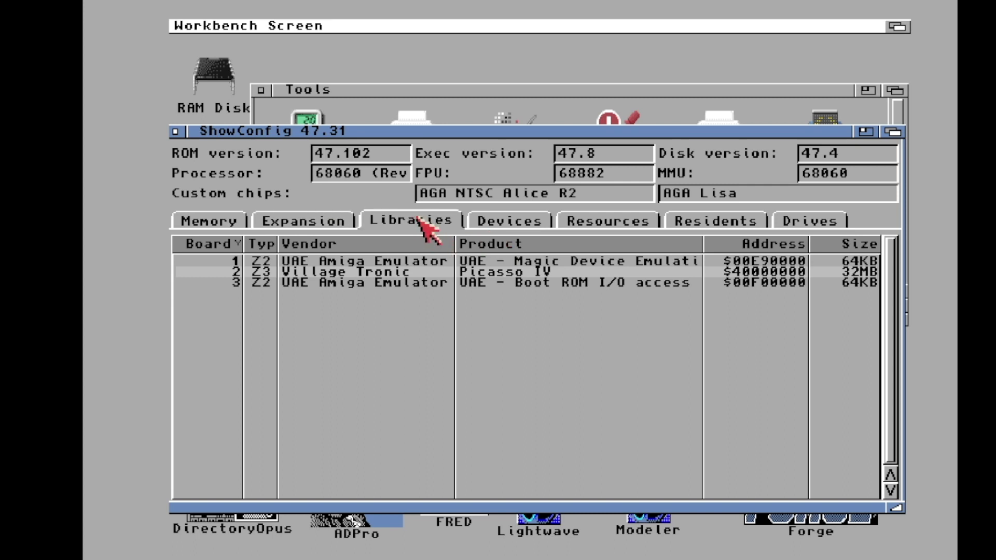
pyautogui.moveTo(424, 229); pyautogui.dragTo(415, 305)
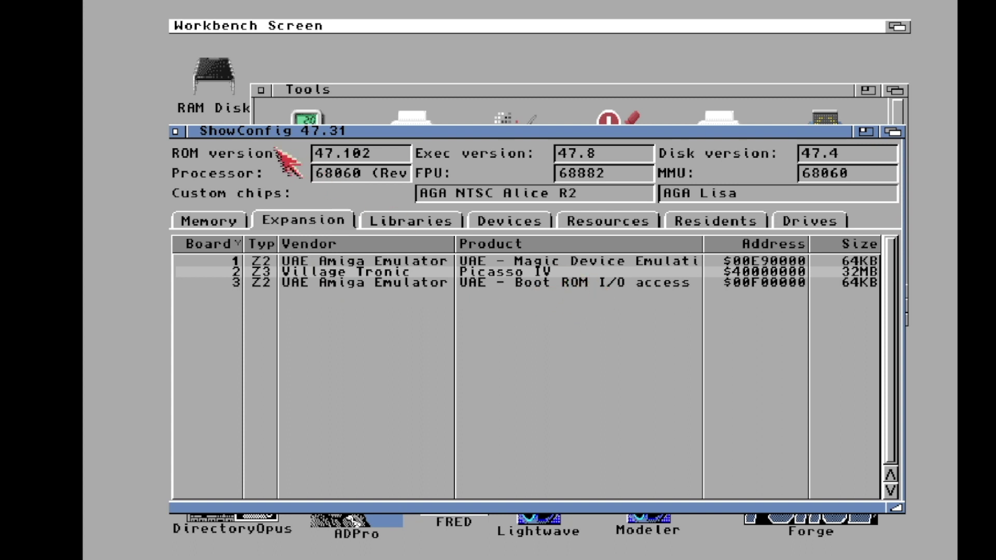
pyautogui.click(176, 131)
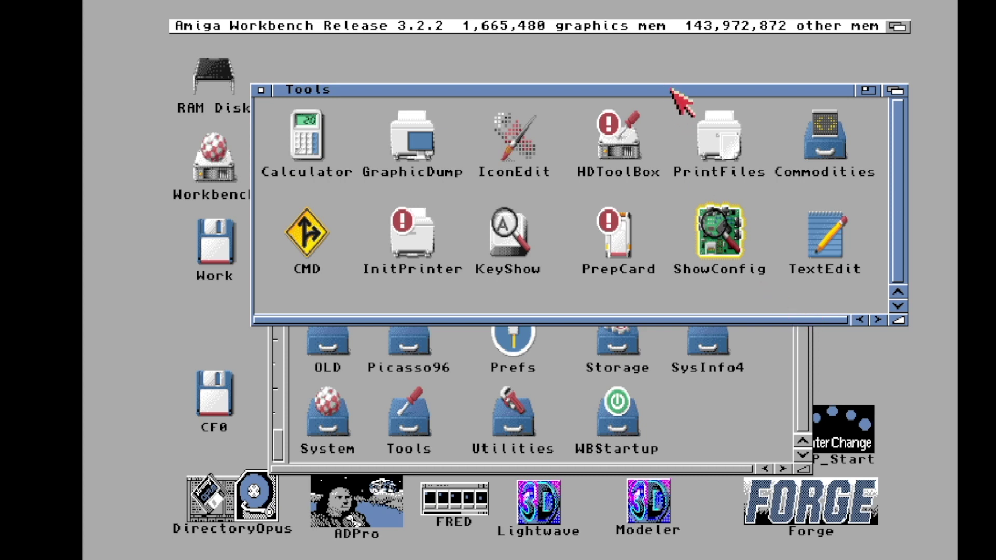
# Reposition and enlarge the Tools window, close it, and move the Workbench window up
pyautogui.moveTo(672, 89); pyautogui.dragTo(656, 60)
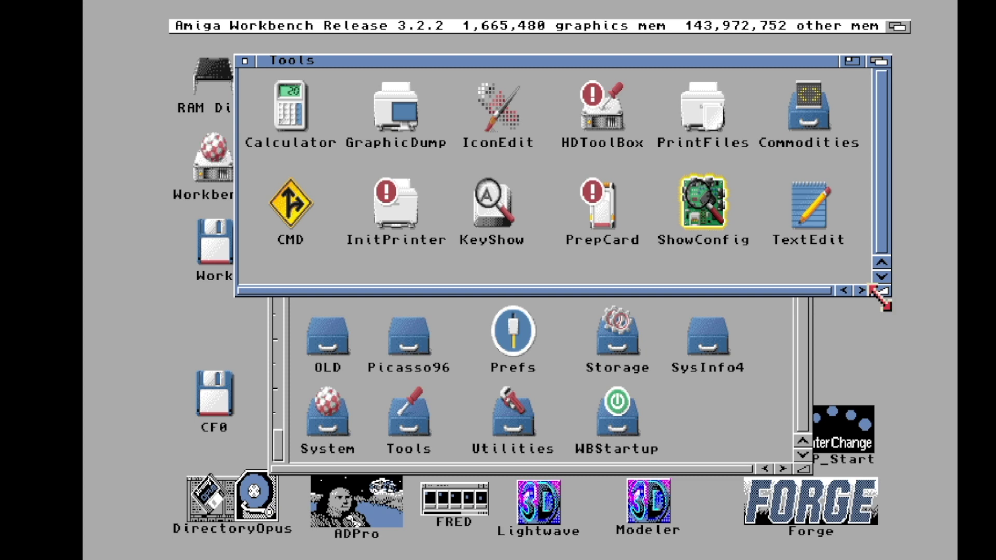
pyautogui.moveTo(873, 287); pyautogui.dragTo(881, 349)
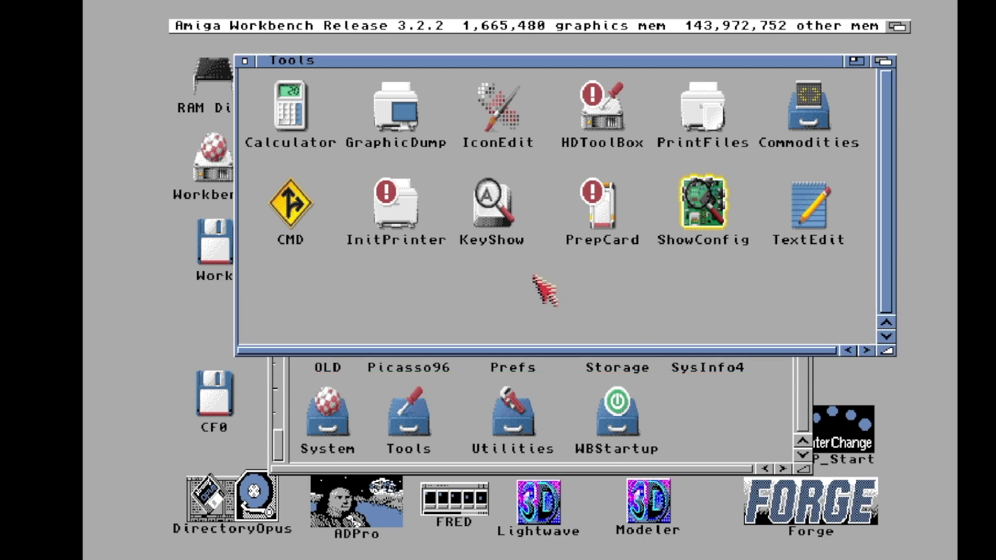
pyautogui.click(246, 61)
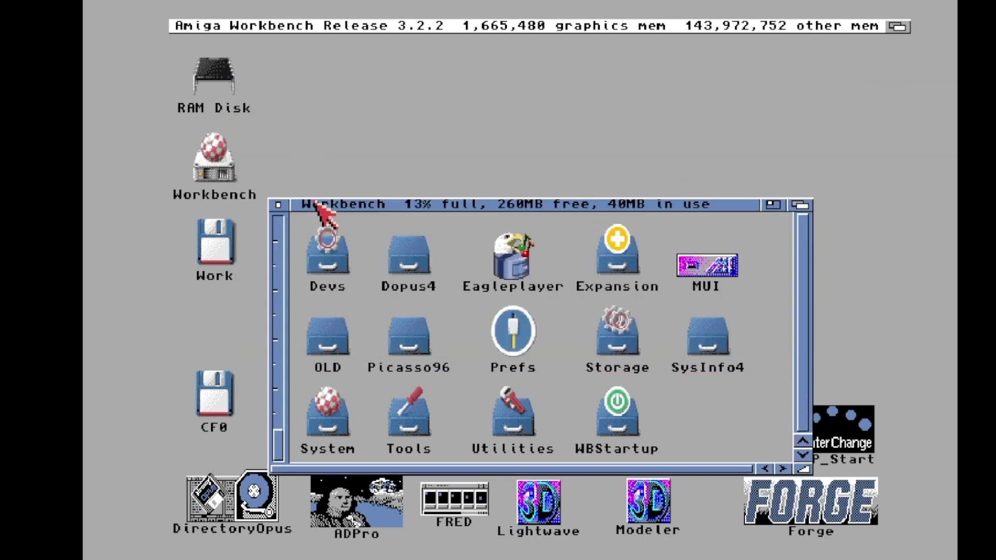
pyautogui.moveTo(319, 208); pyautogui.dragTo(331, 92)
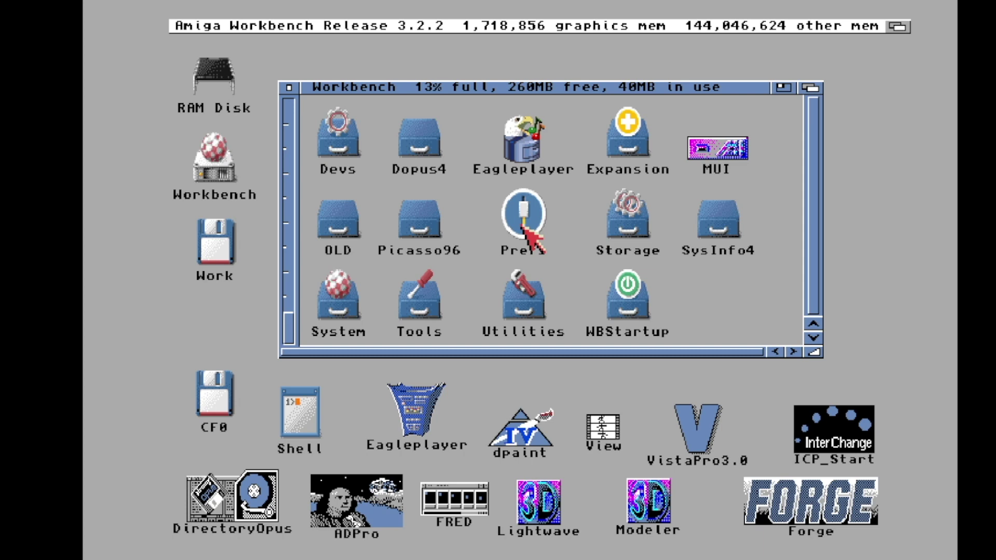
# Launch TextEdit from the Tools drawer and size its window to fill the screen
pyautogui.doubleClick(522, 300)
pyautogui.doubleClick(415, 298)
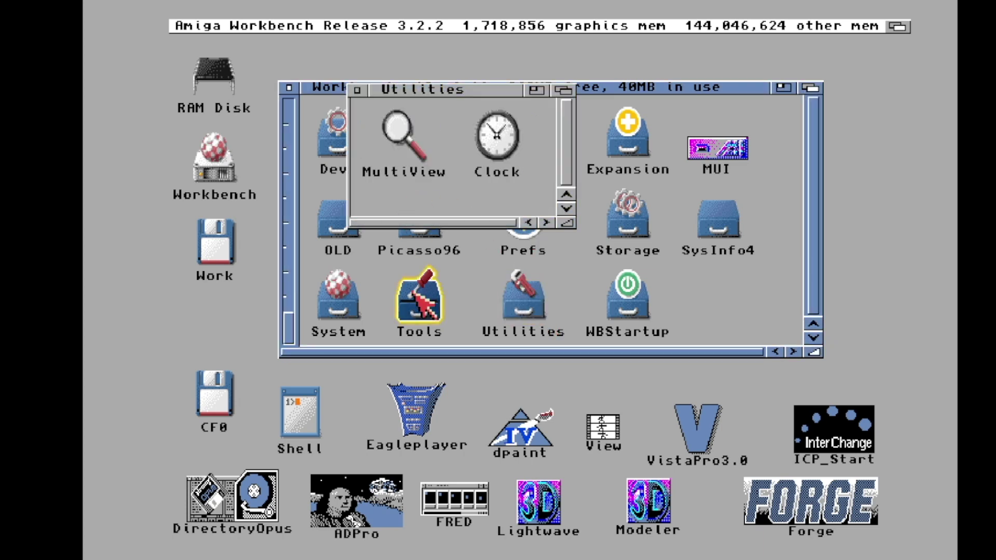
pyautogui.doubleClick(809, 210)
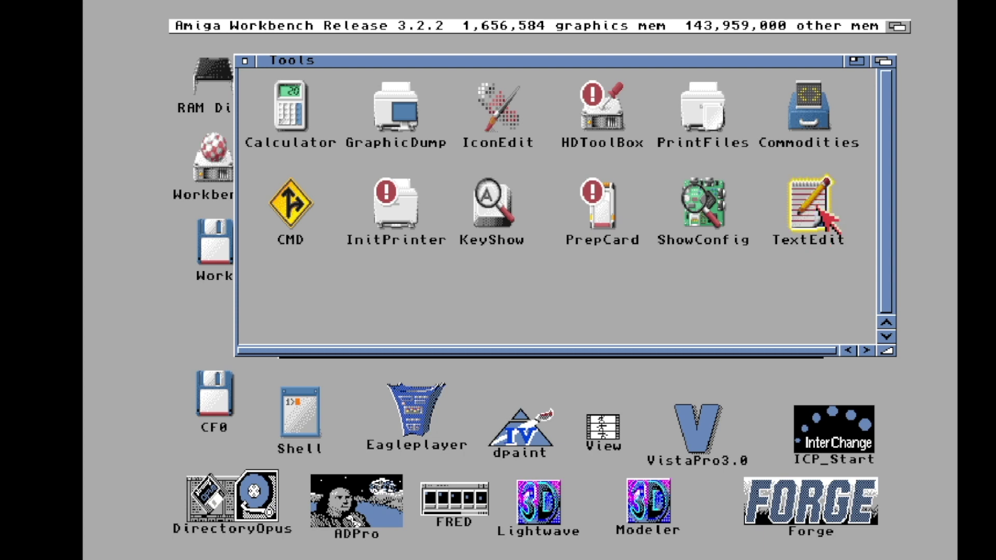
pyautogui.moveTo(524, 211); pyautogui.dragTo(381, 27)
pyautogui.moveTo(756, 280); pyautogui.dragTo(872, 543)
pyautogui.rightClick(374, 138)
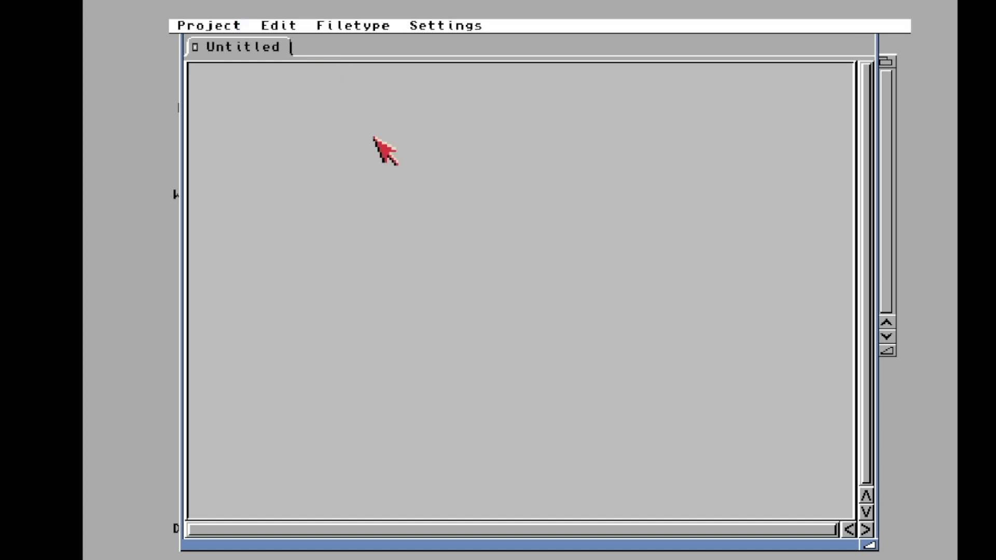
# Browse TextEdit's menus, then type 'lnnlkjkljlknkll' into the Untitled document
pyautogui.moveTo(368, 24)
pyautogui.moveTo(414, 25)
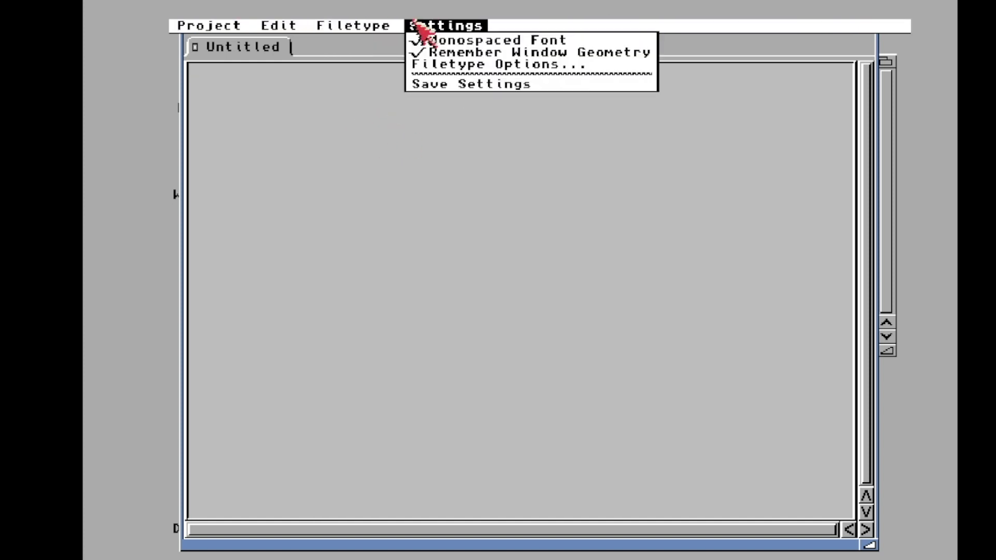
pyautogui.moveTo(332, 24)
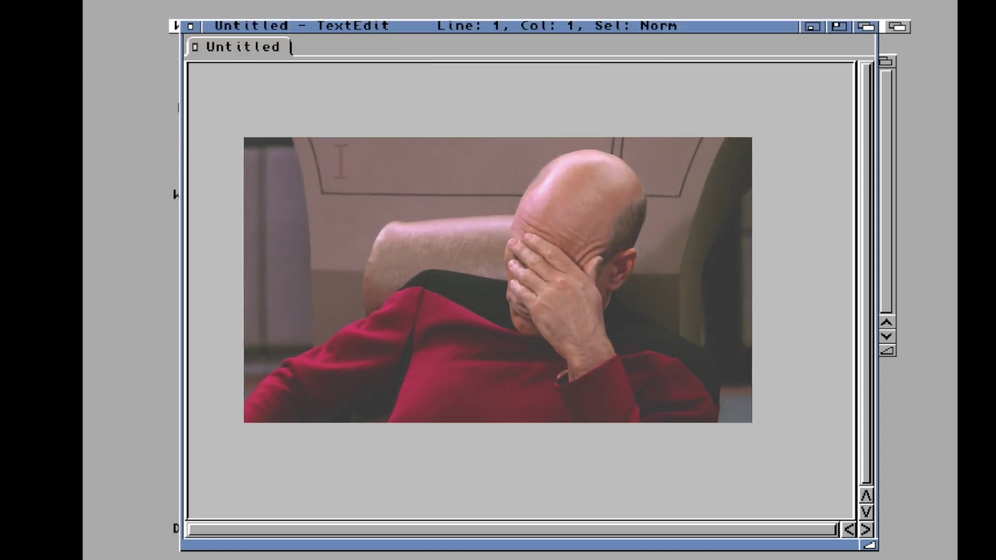
pyautogui.write('lnnlkjk')
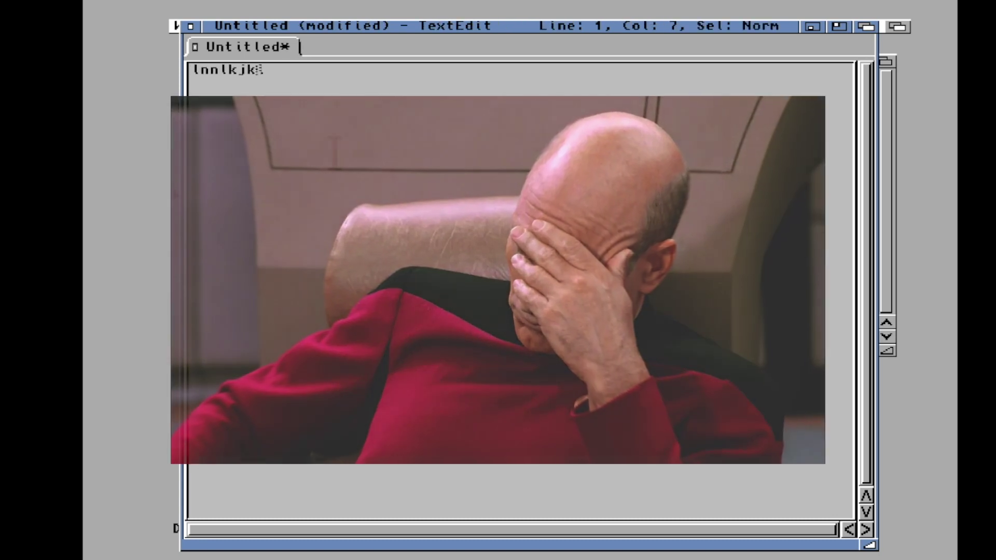
pyautogui.write('ljlknkll')
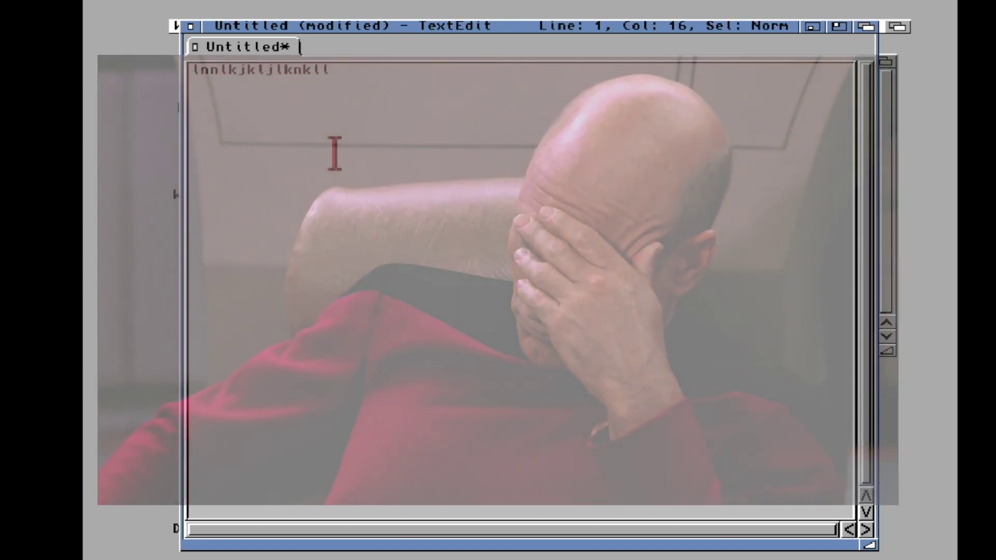